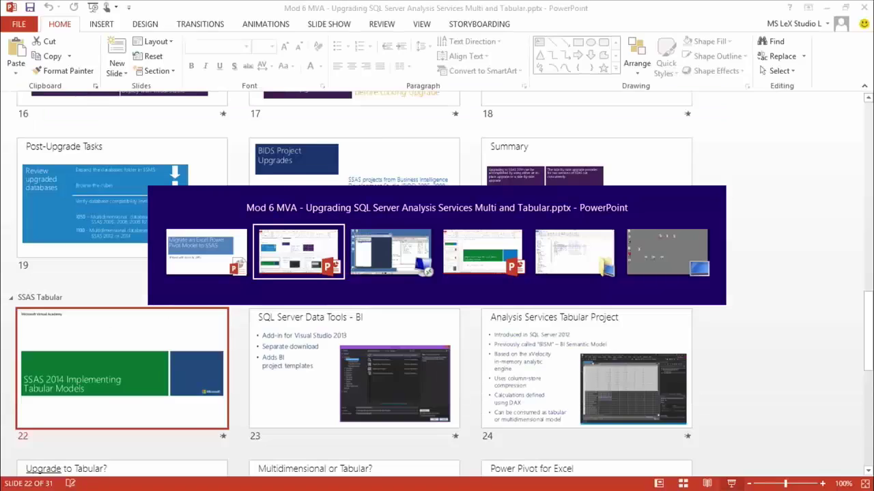
key("alt+Tab")
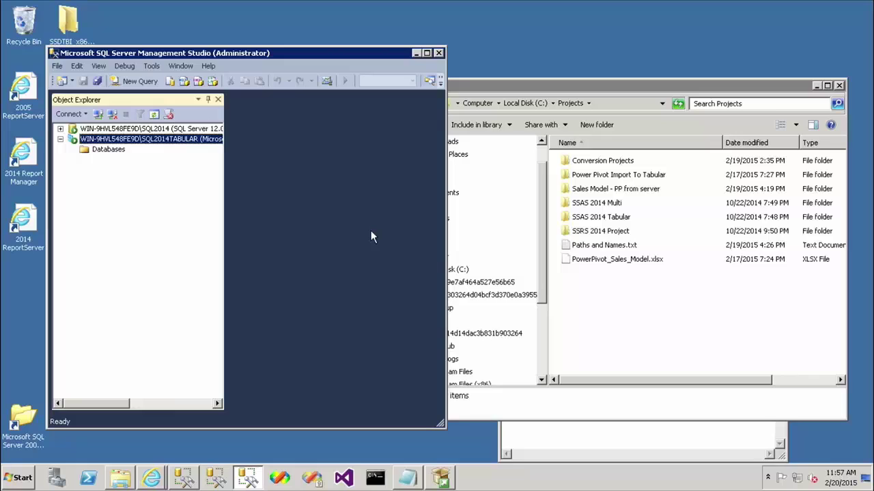
- Switch from the slide deck to Management Studio and select the SQL2014TABULAR server's Databases folder
left_click(107, 153)
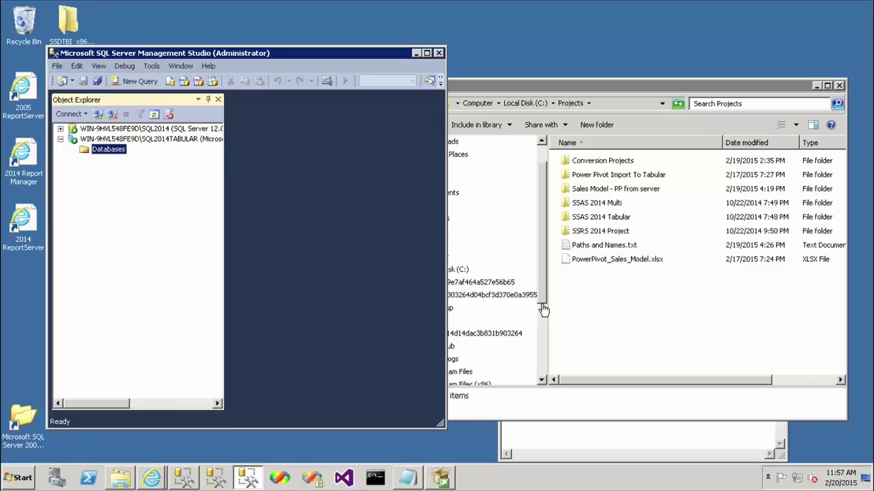
- Check the 37.4 MB PowerPivot_Sales_Model.xlsx in C:\Projects, then return to Management Studio
left_click(586, 299)
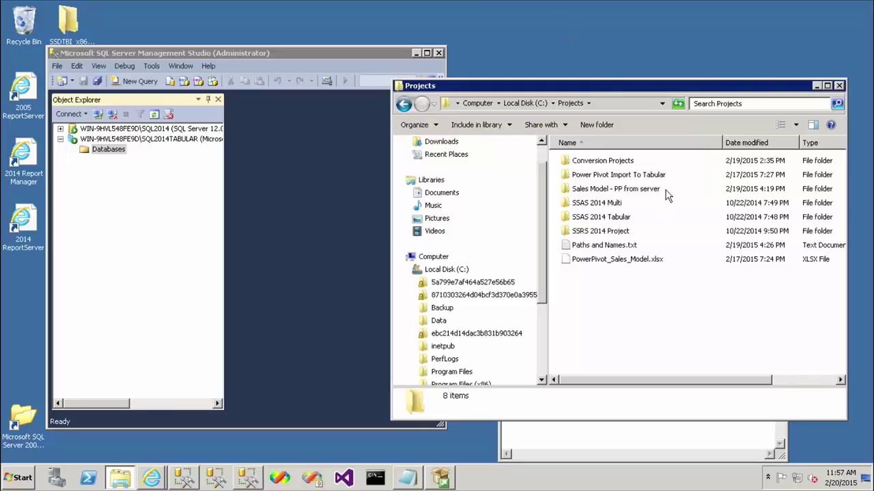
left_click(582, 260)
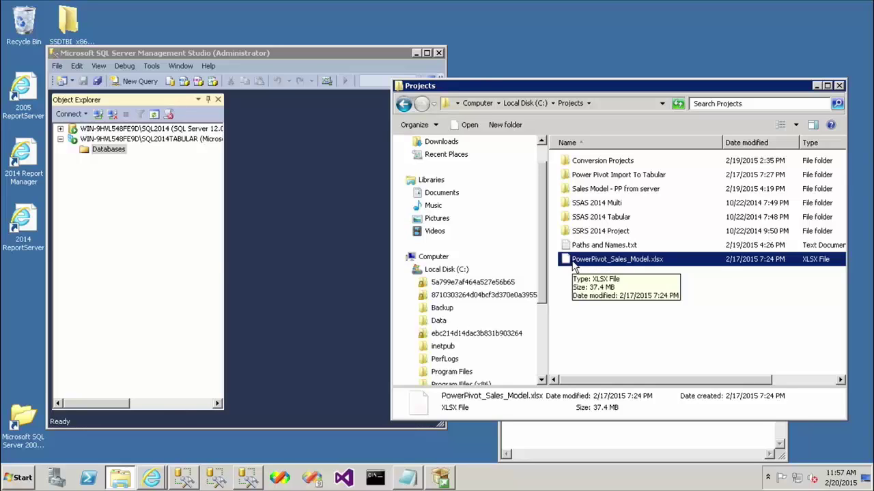
left_click(172, 230)
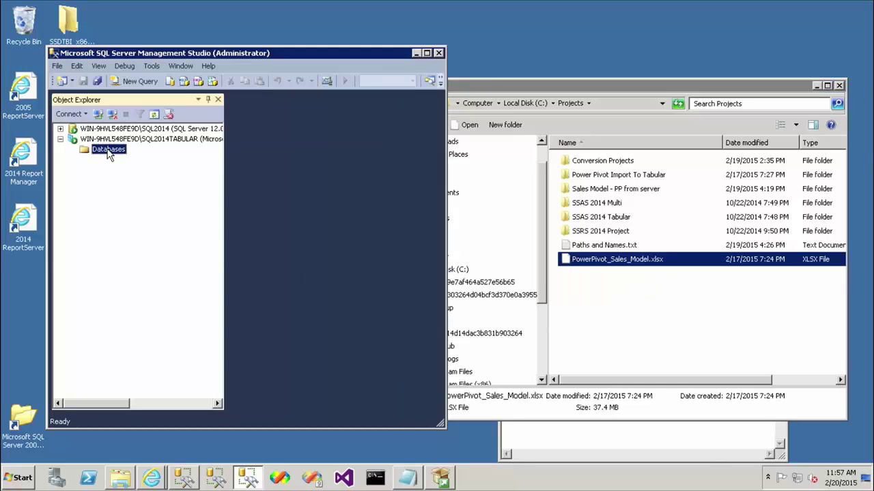
- Open Restore from PowerPivot from the tabular server's Databases folder context menu
right_click(108, 152)
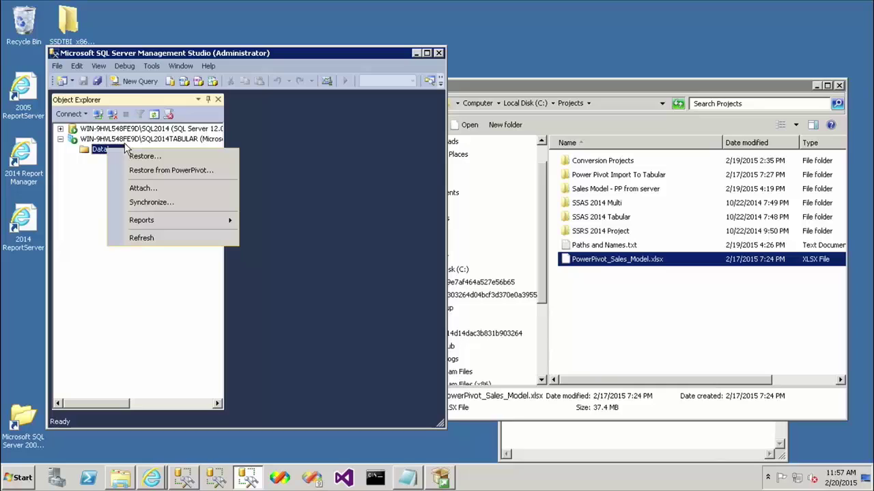
left_click(182, 171)
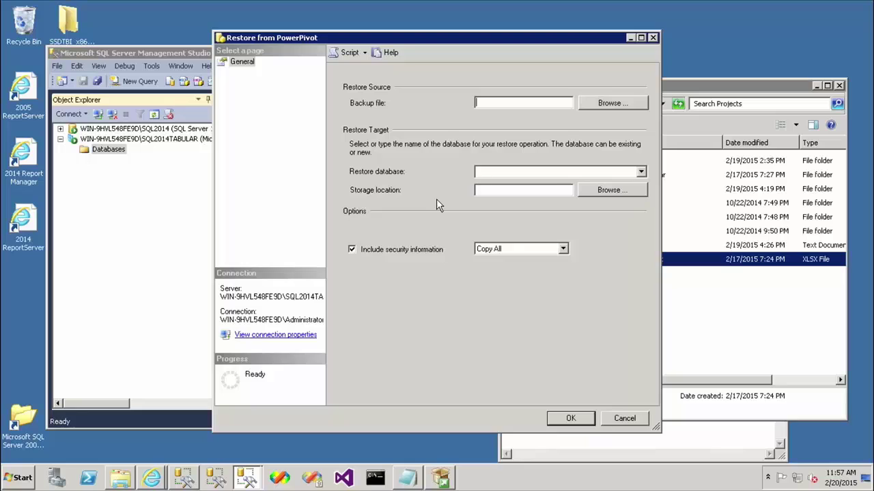
- Set the restore's backup file to C:\Projects\PowerPivot_Sales_Model.xlsx using the path copied from Notepad
left_click(605, 108)
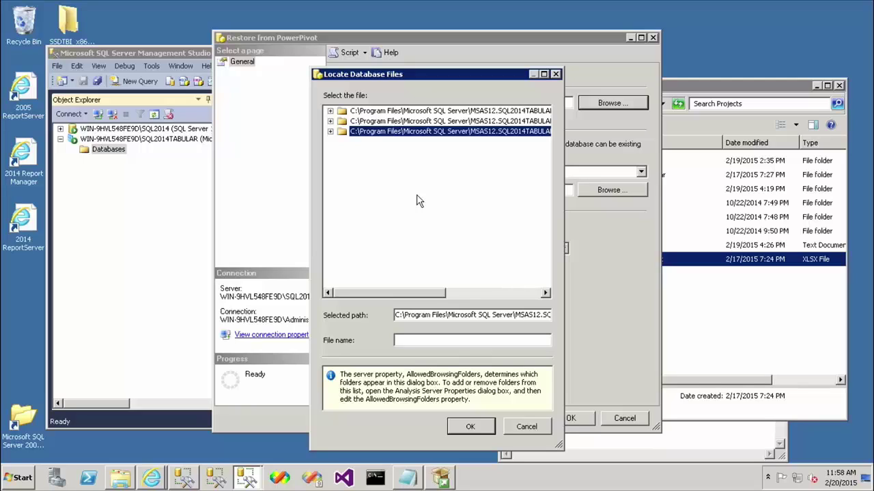
left_click(685, 438)
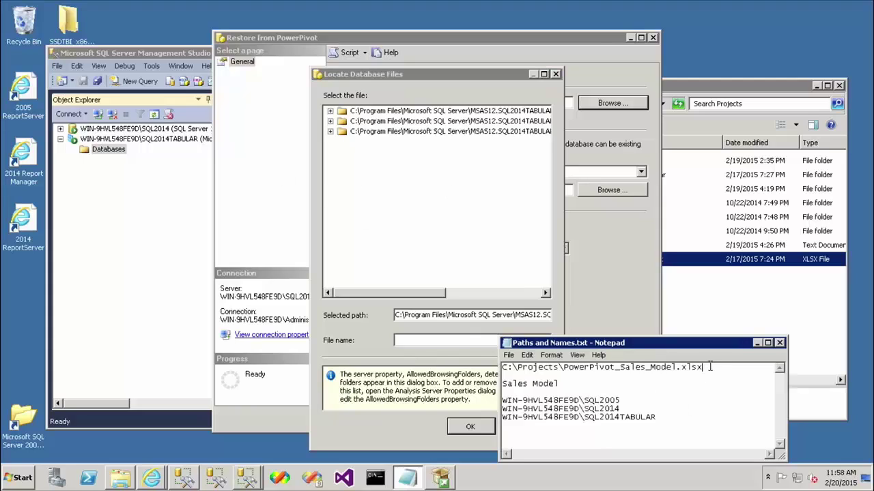
left_click_drag(710, 367, 481, 368)
key("ctrl+c")
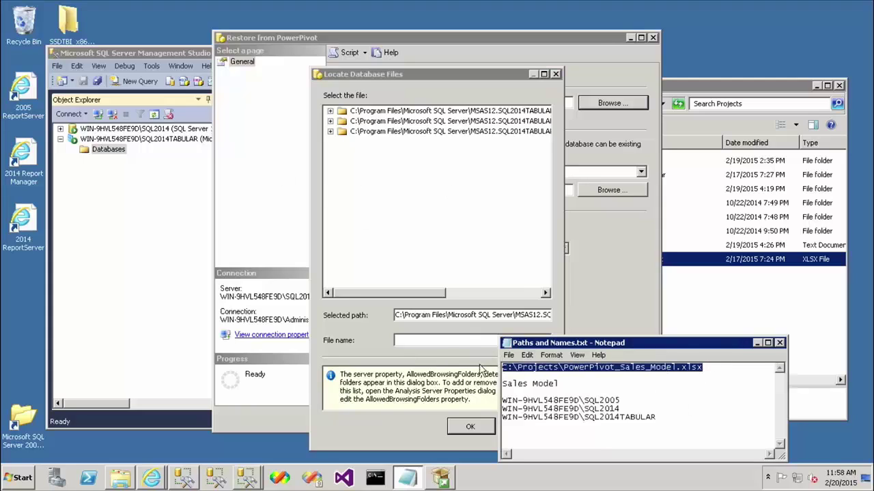
left_click(435, 339)
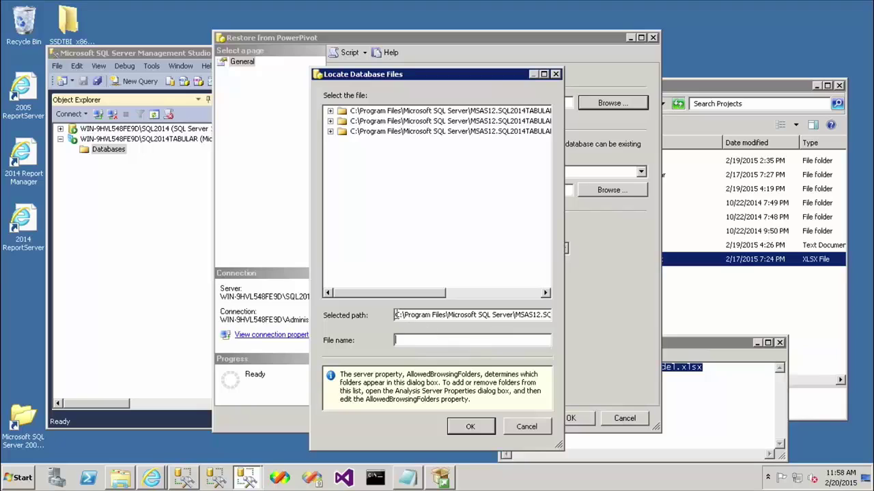
left_click_drag(396, 316, 679, 324)
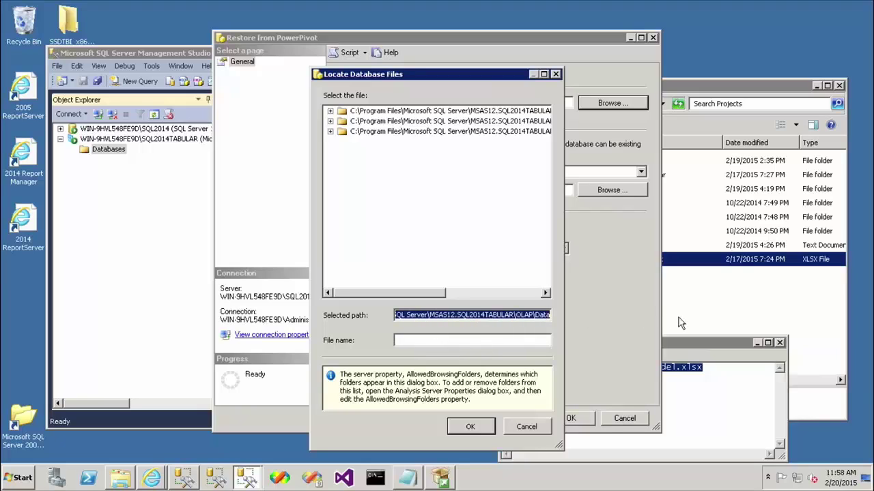
key("ctrl+v")
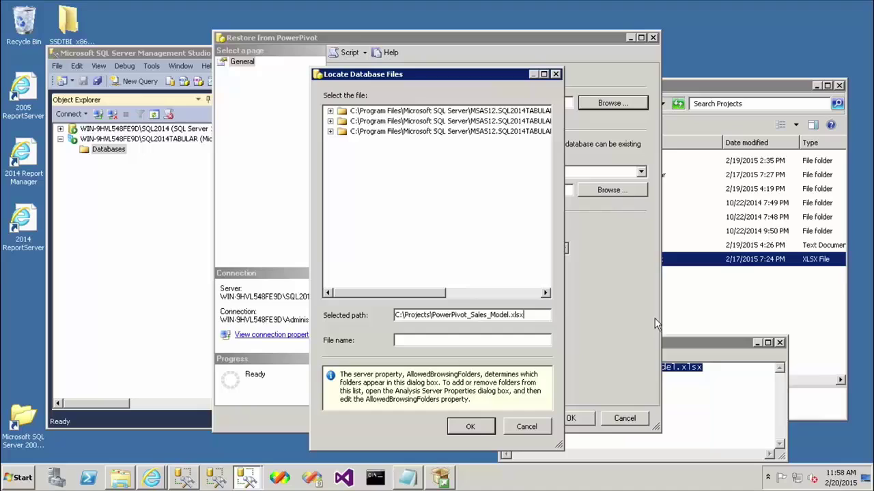
left_click_drag(433, 315, 560, 308)
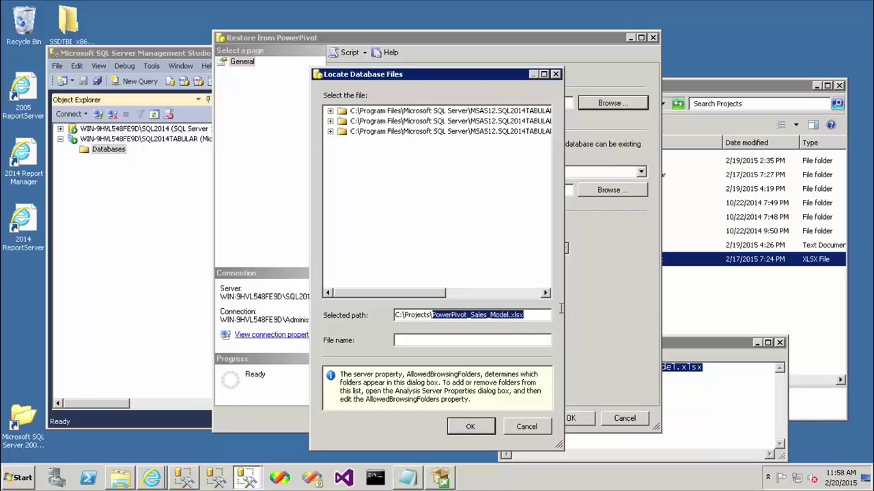
key("ctrl+x")
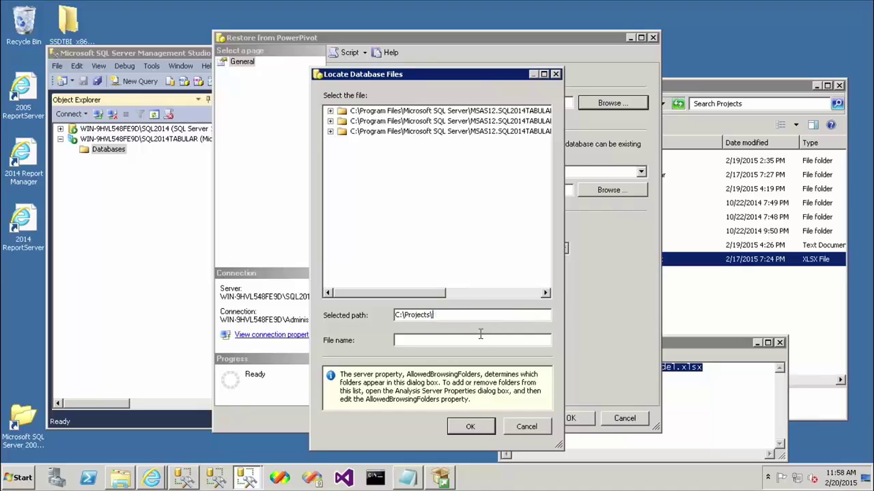
left_click(421, 342)
key("ctrl+v")
left_click(478, 426)
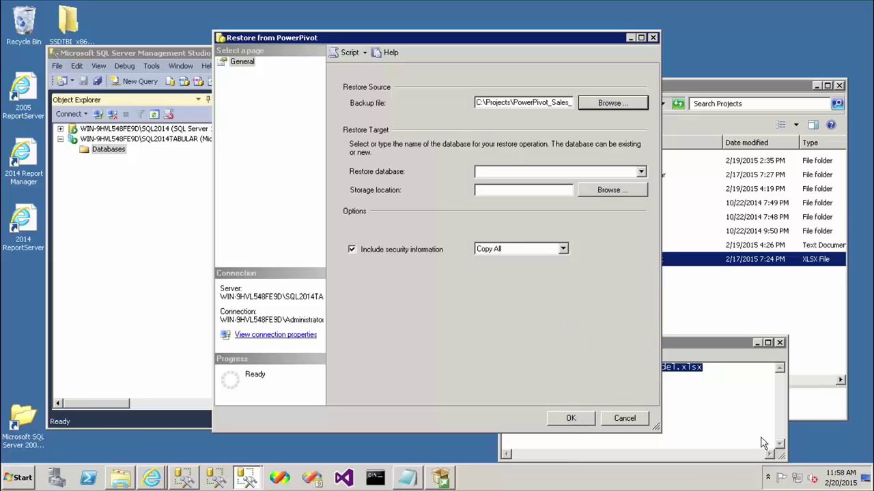
- Restore the workbook as a new database named 'Sales Model'
left_click(692, 413)
left_click_drag(563, 385, 469, 374)
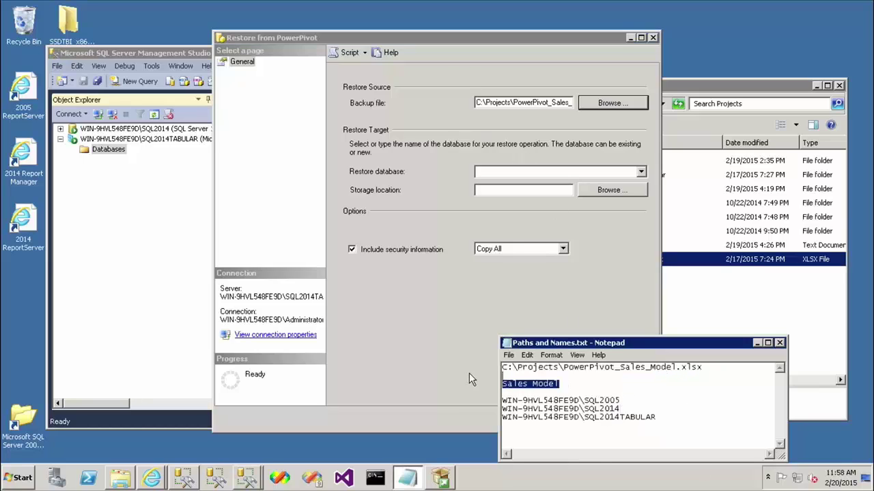
left_click(486, 172)
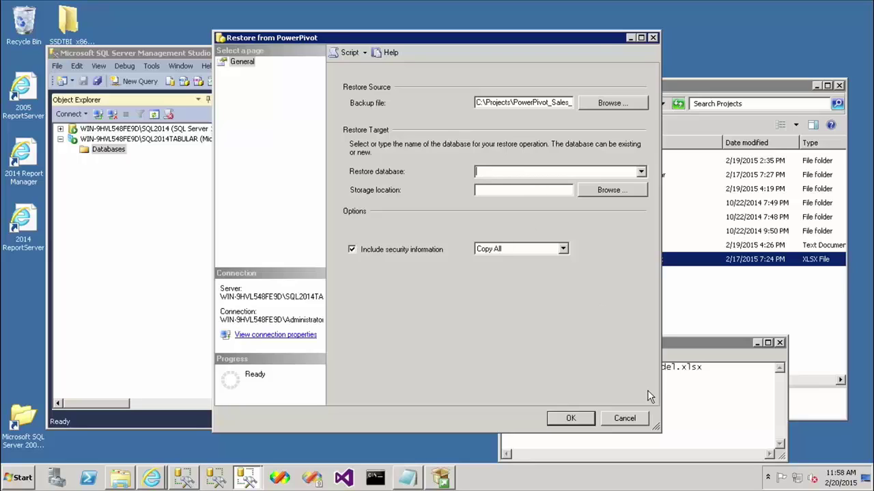
type("Sales Model")
left_click(570, 418)
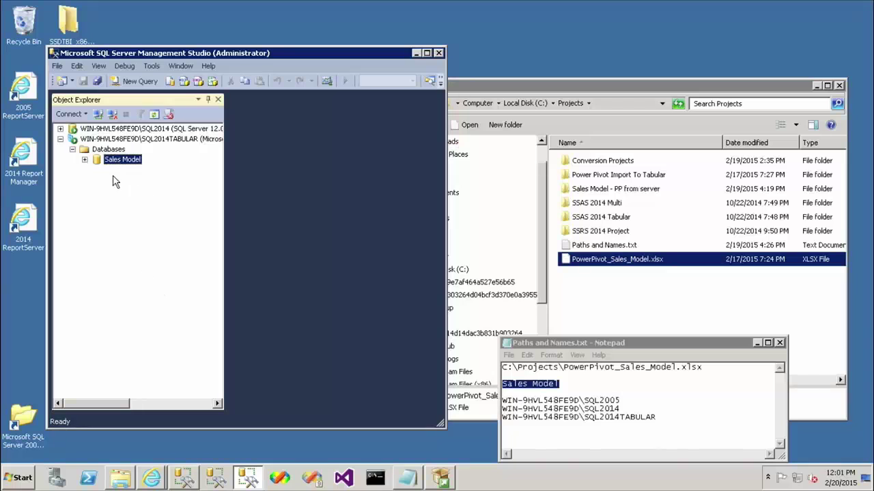
- Inspect Sales Model's Connections and Tables folders, collapse them, and bring the Projects window forward
left_click(85, 160)
left_click(97, 170)
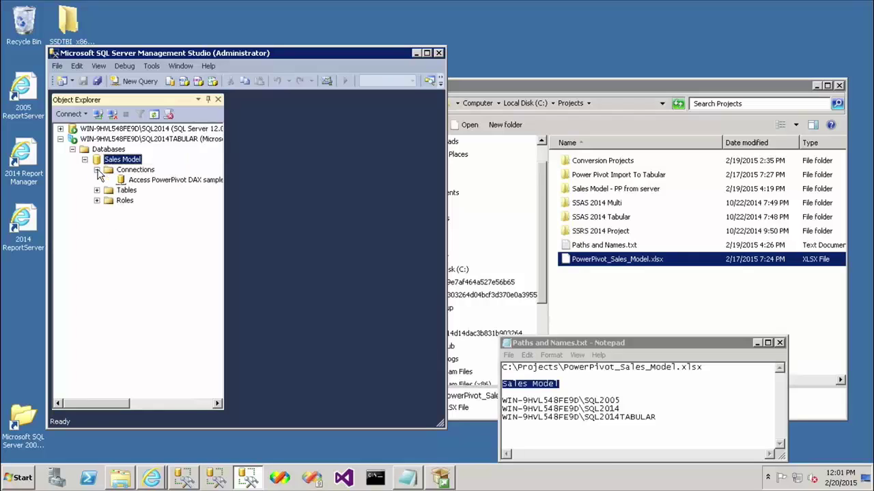
left_click(97, 190)
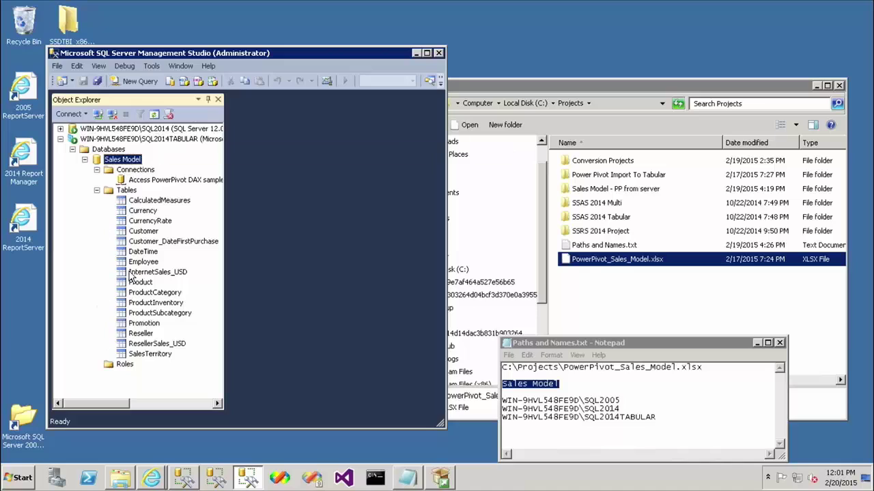
left_click(96, 190)
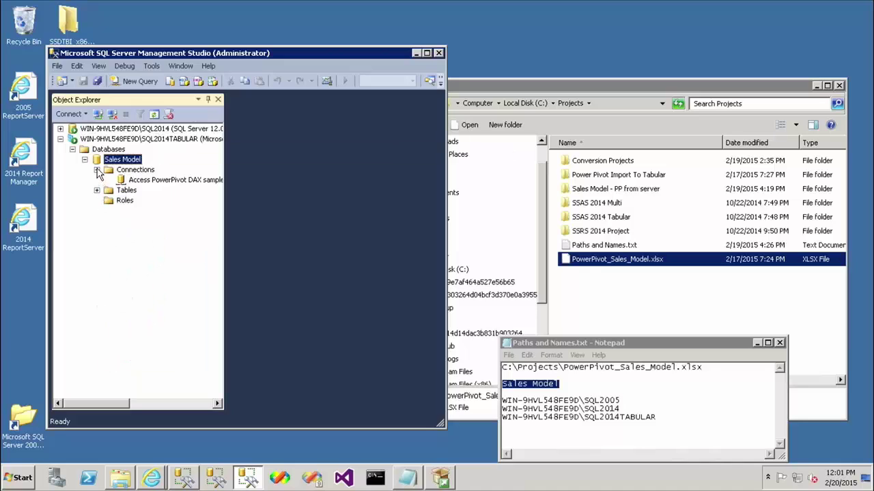
left_click(97, 170)
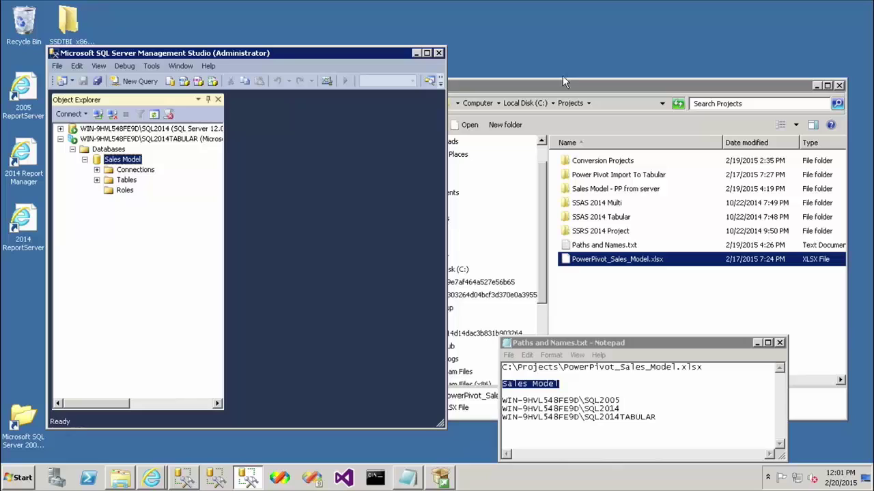
left_click(549, 87)
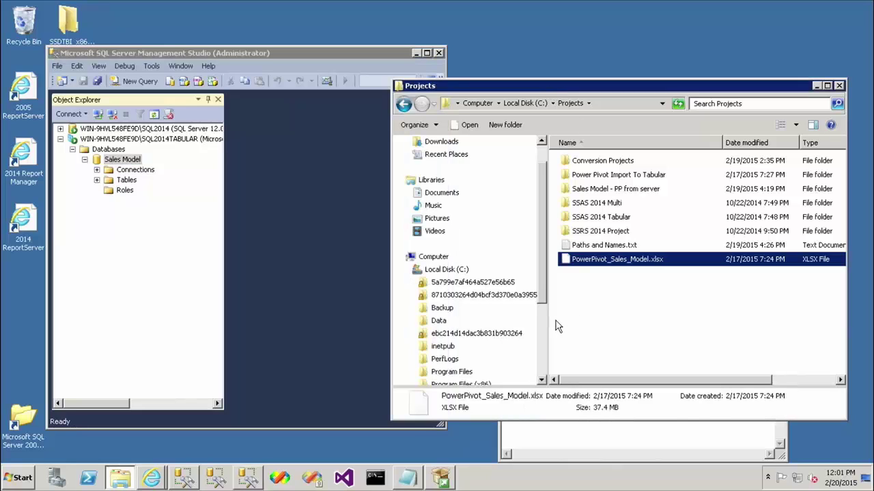
- Try opening PowerPivot_Sales_Model.xlsx, dismiss the can't-open error, and launch Visual Studio 2013
right_click(576, 265)
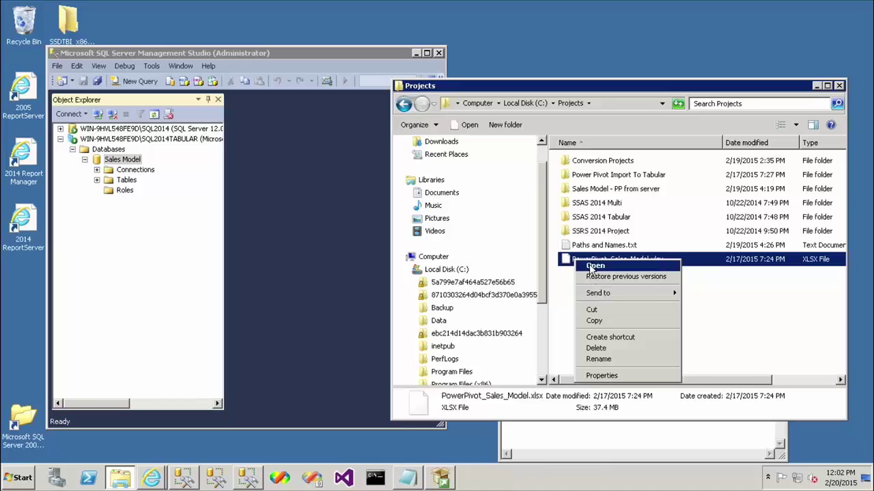
left_click(589, 265)
left_click(531, 298)
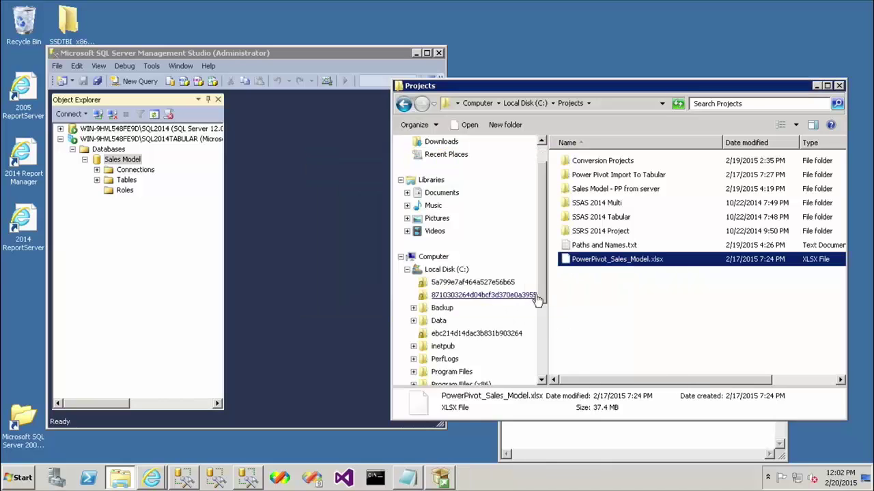
left_click(570, 274)
left_click(566, 264)
right_click(567, 265)
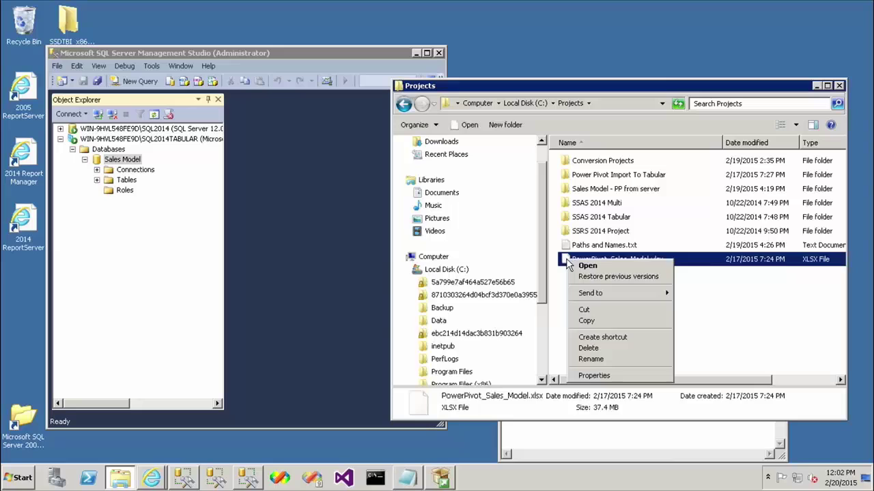
left_click(692, 342)
left_click(343, 478)
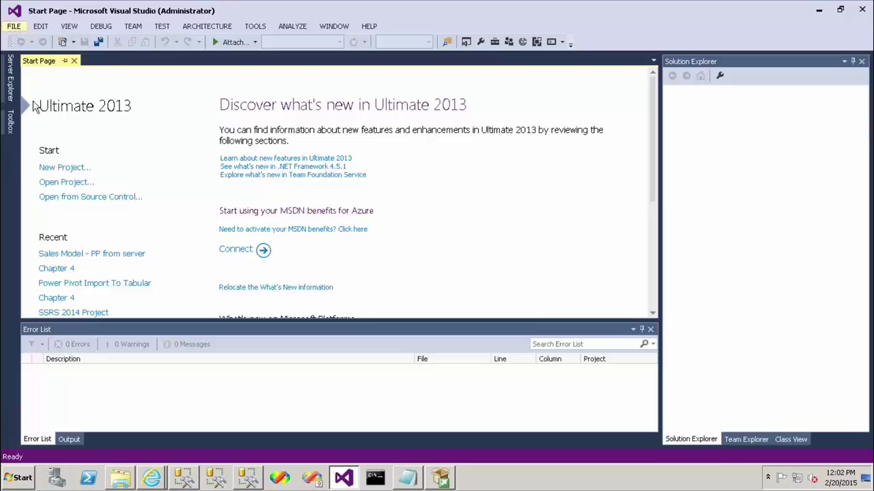
- Start a new project from the Visual Studio Start Page
left_click(66, 172)
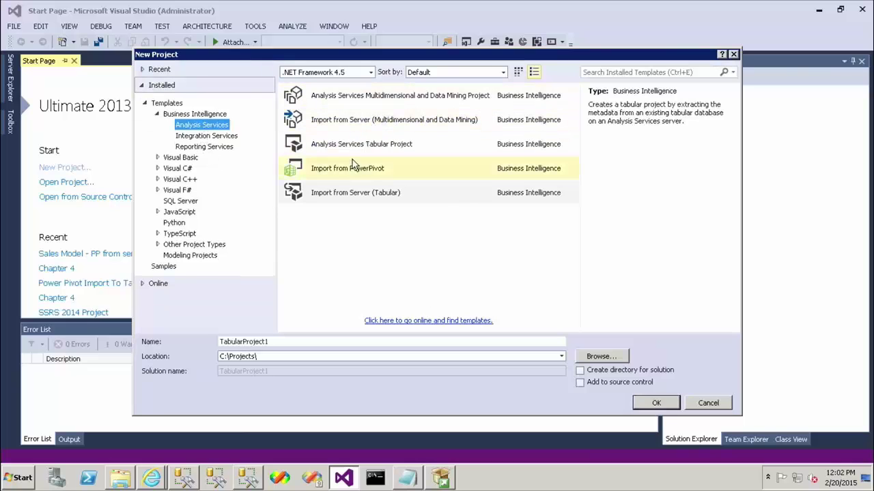
- Choose the Analysis Services Import from PowerPivot template for TabularProject1 in C:\Projects\
left_click(372, 169)
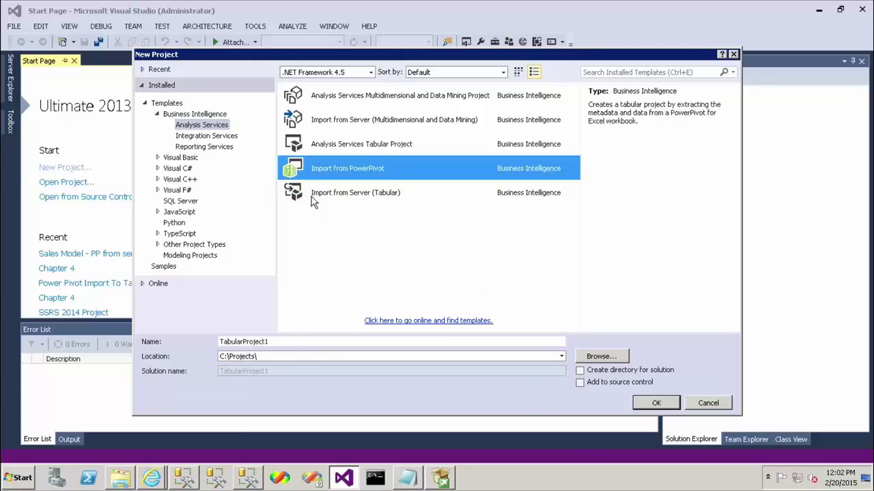
- Create TabularProject1 with WIN-9HVL548FE9D\SQL2014TABULAR pasted from Notepad as the workspace server
left_click(656, 403)
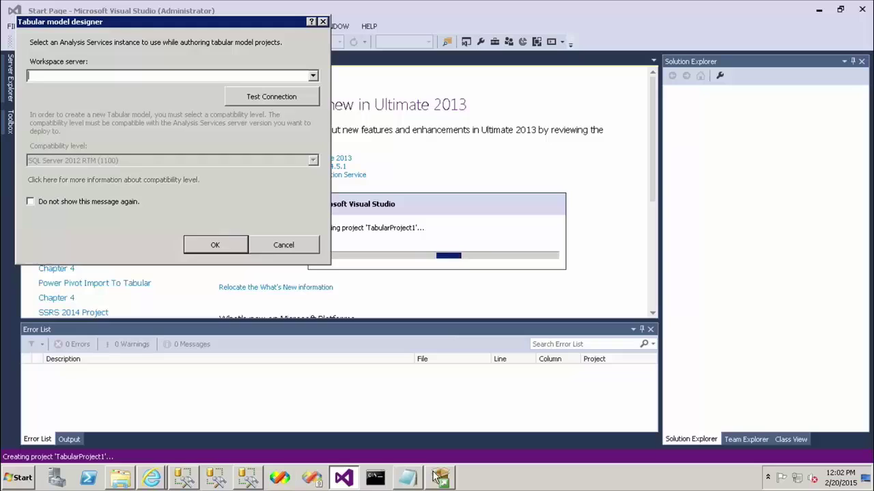
left_click(409, 479)
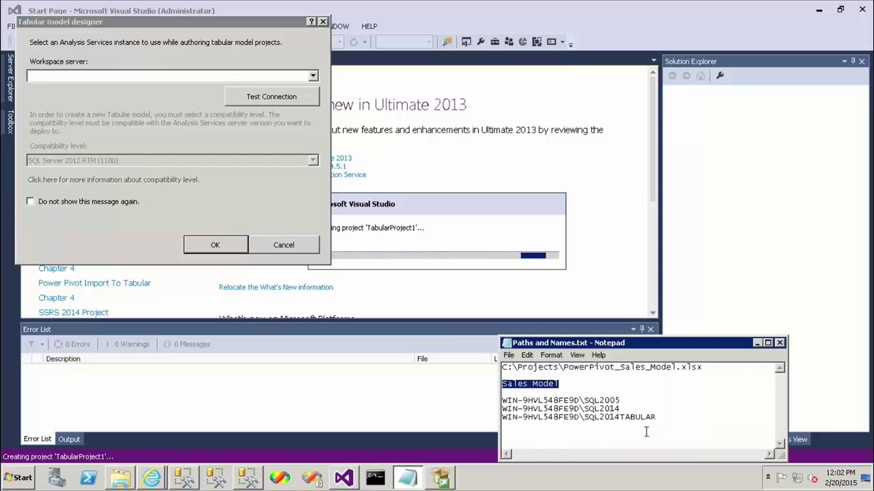
left_click_drag(659, 417, 492, 420)
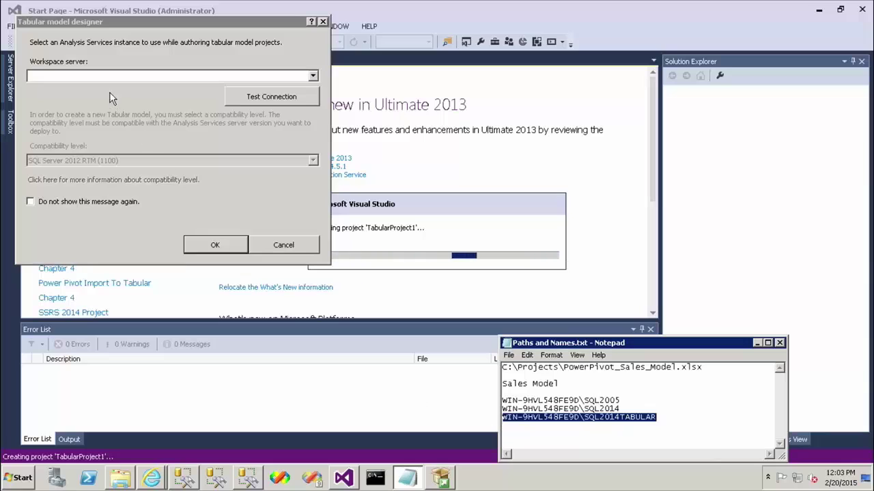
left_click(95, 76)
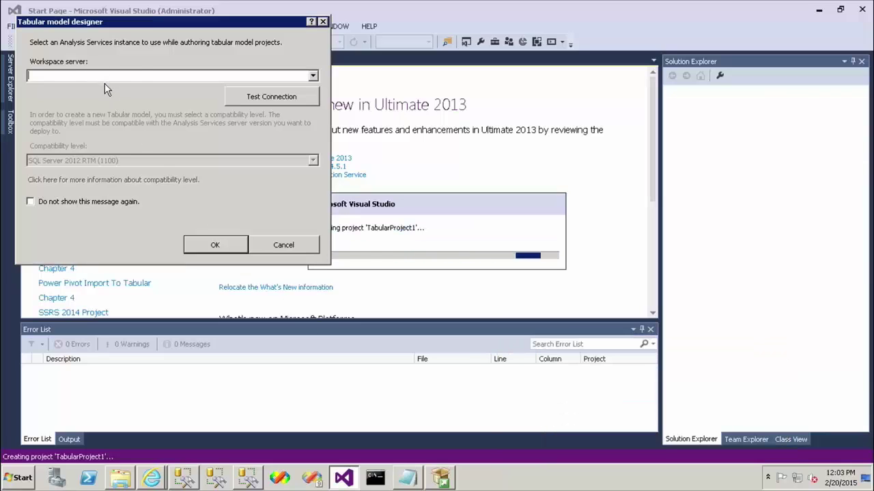
key("ctrl+v")
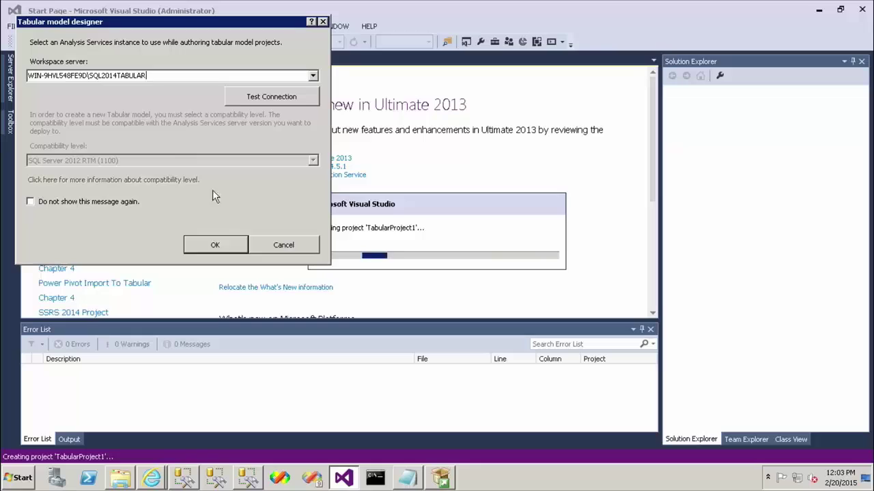
- Confirm the workspace server and import C:\Projects\PowerPivot_Sales_Model.xlsx into TabularProject1
left_click(215, 244)
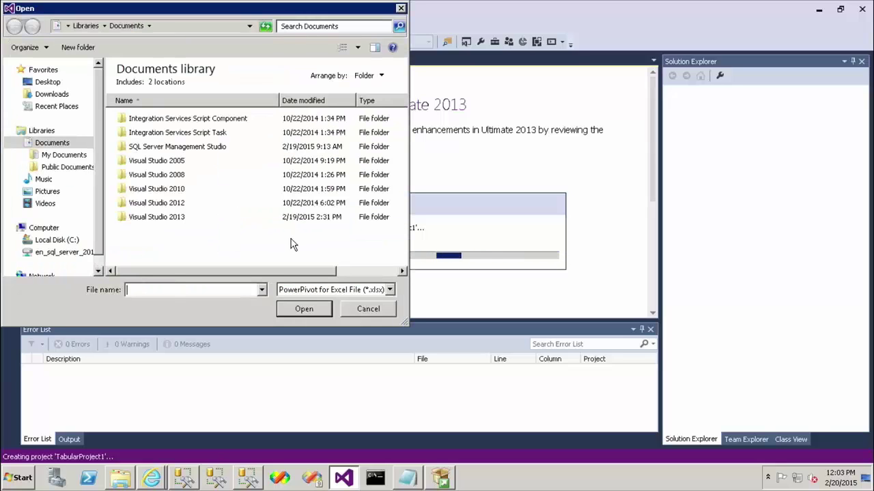
left_click(72, 241)
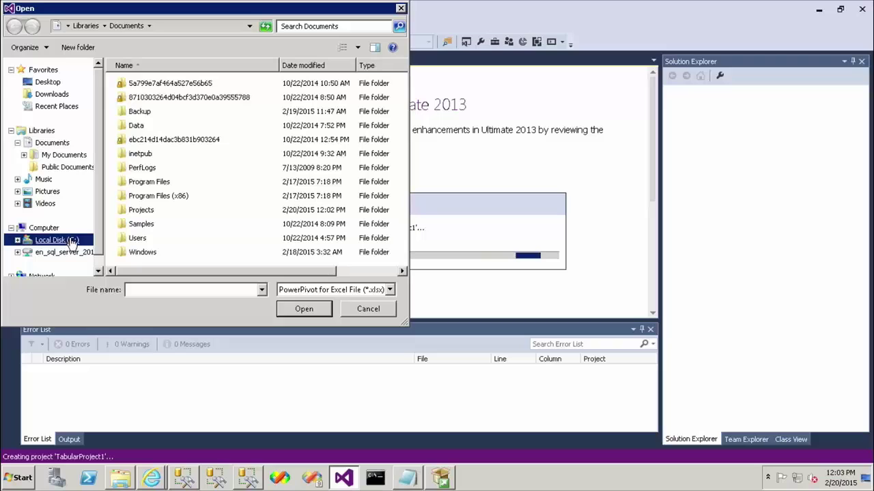
double_click(141, 210)
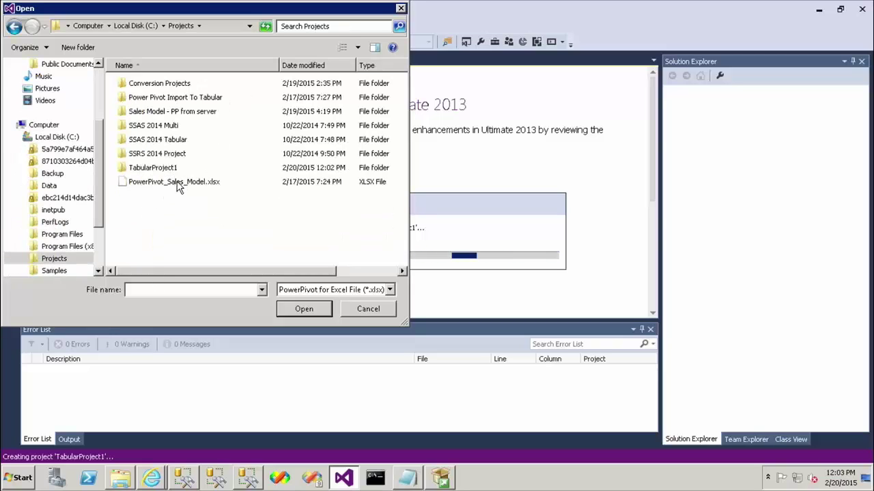
double_click(176, 183)
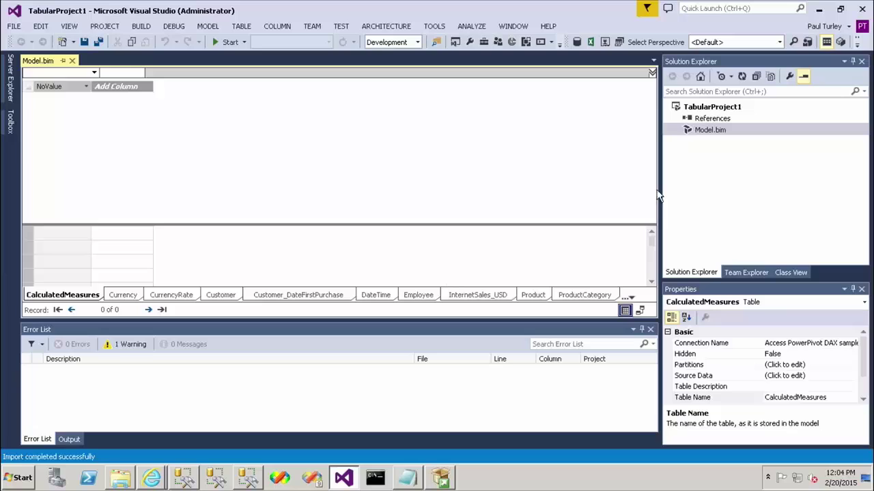
- Once the import finishes, select TabularProject1 in Solution Explorer and bring Management Studio forward
left_click(714, 109)
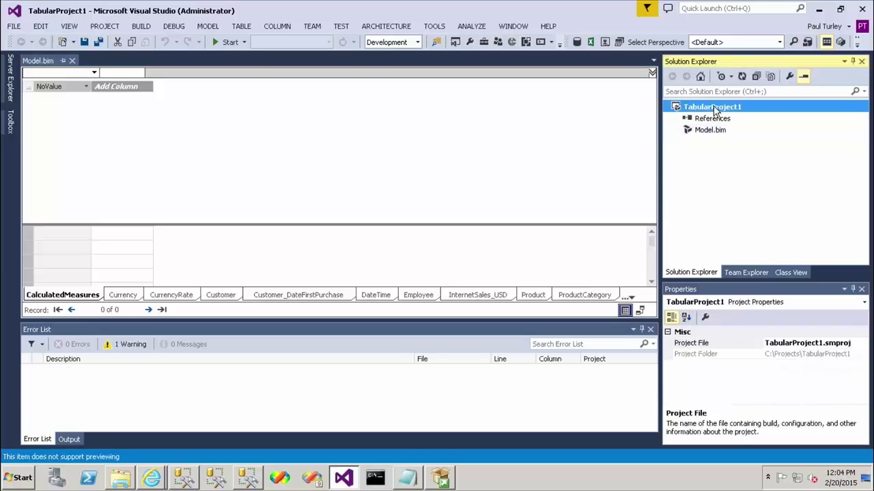
left_click(248, 478)
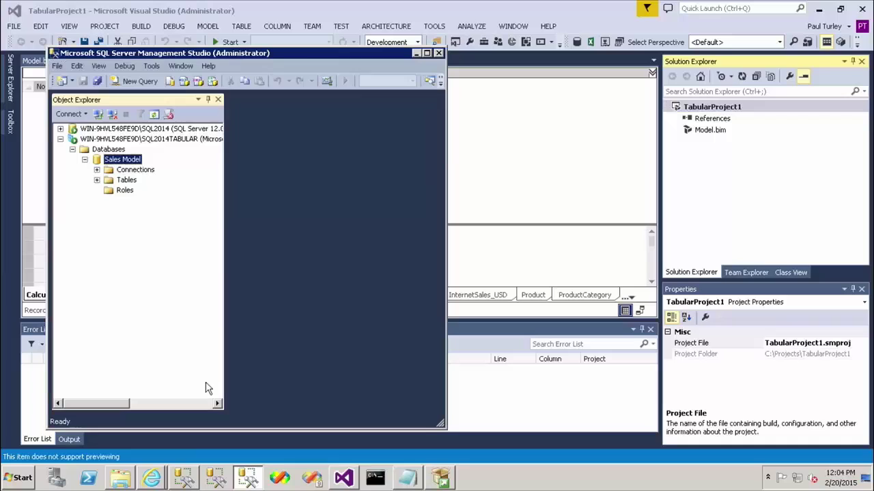
- Refresh the tabular server's Databases, select the TabularProject1 workspace database, and widen the tree pane
right_click(114, 153)
left_click(146, 242)
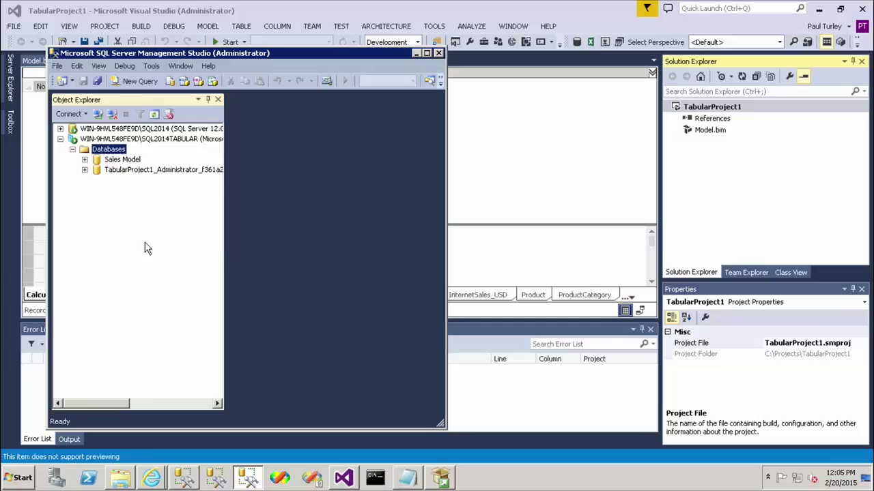
left_click(176, 170)
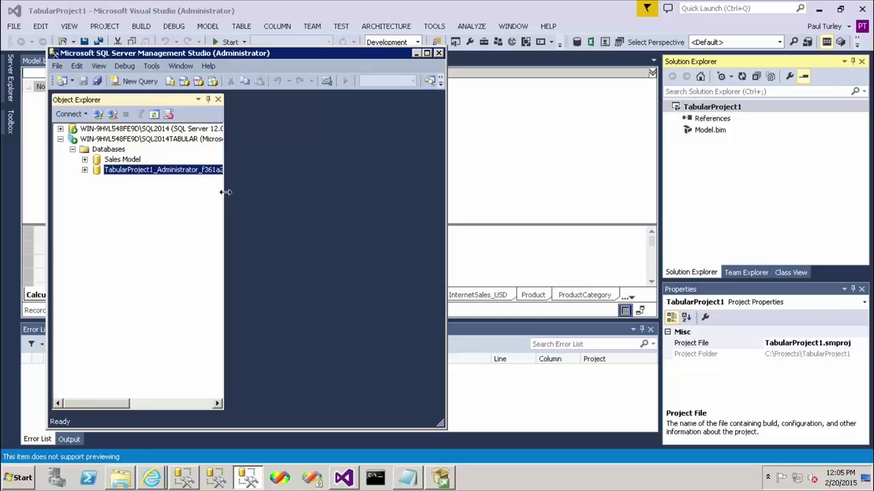
left_click_drag(224, 192, 364, 209)
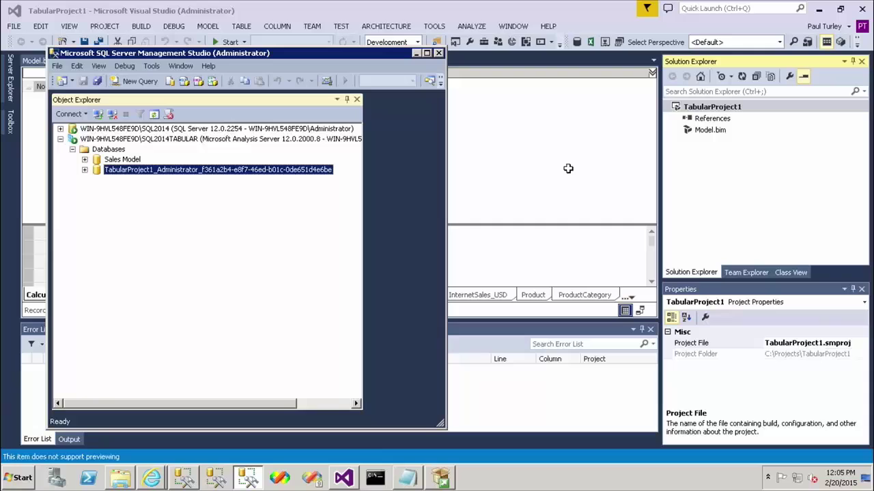
- In TabularProject1's properties, check the SQL2014TABULAR deployment server and set Processing Option to Do Not Process
left_click(669, 152)
left_click(693, 107)
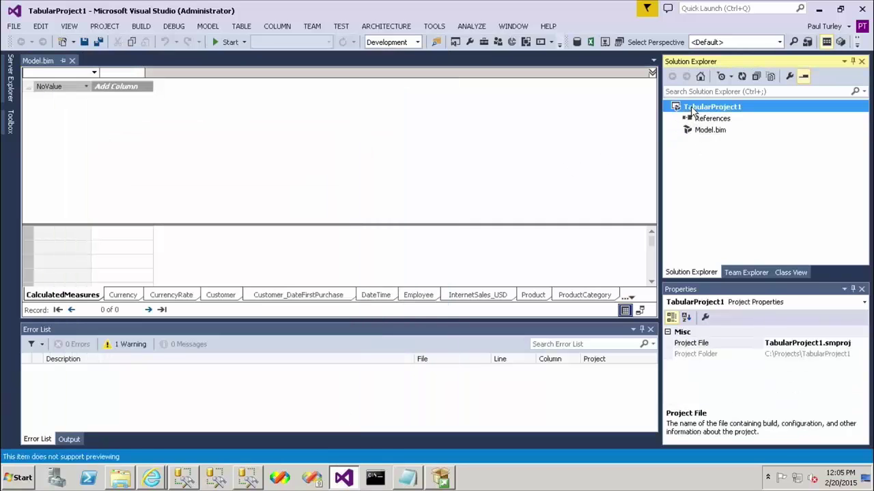
right_click(692, 110)
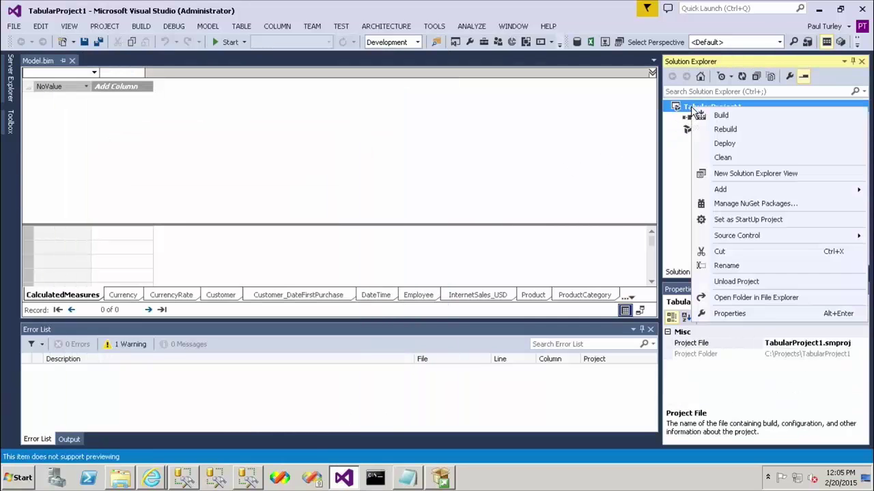
left_click(732, 311)
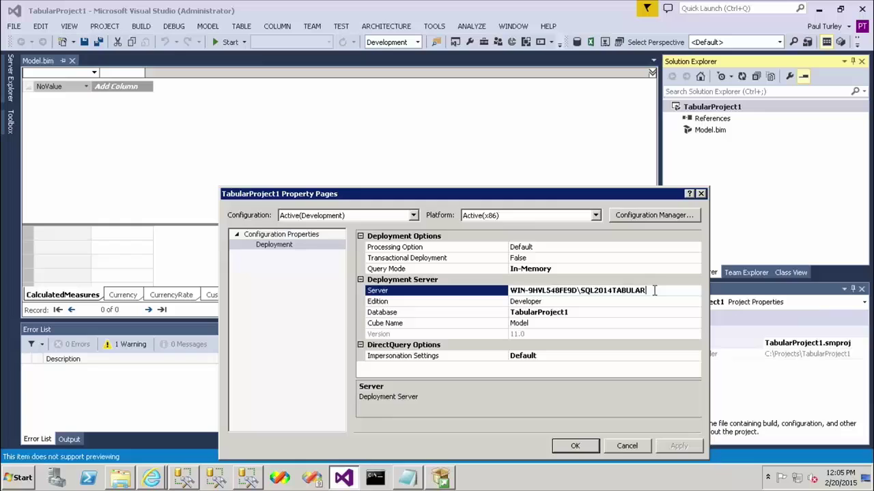
left_click_drag(652, 291, 327, 301)
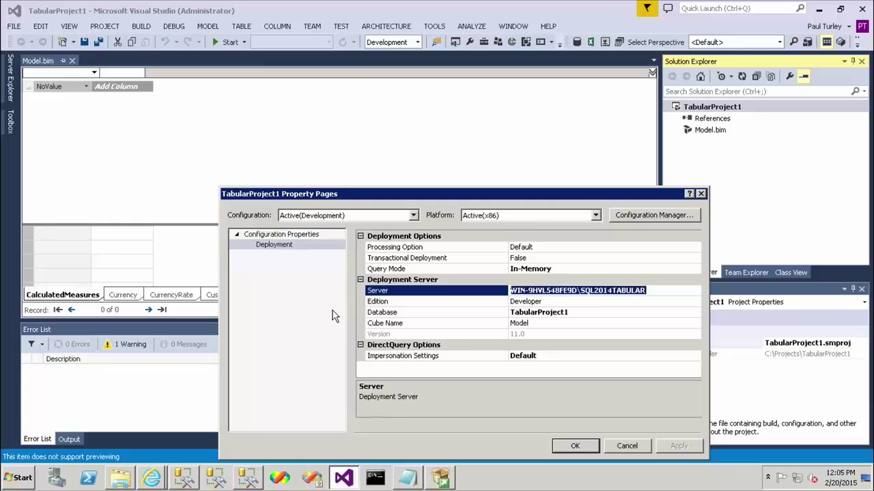
left_click(652, 292)
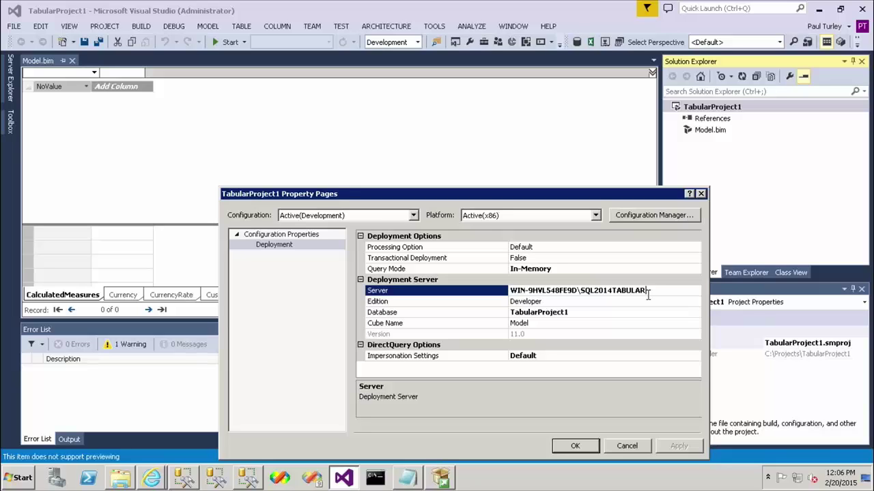
left_click(539, 247)
left_click(697, 248)
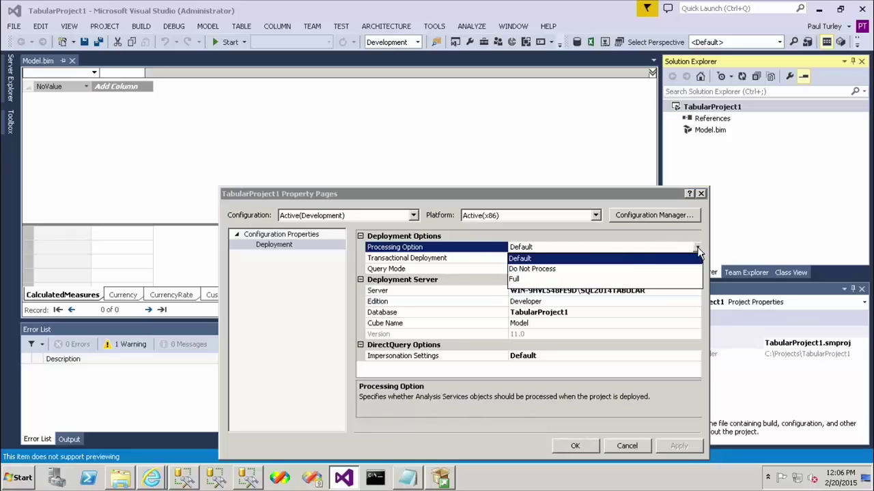
left_click(527, 269)
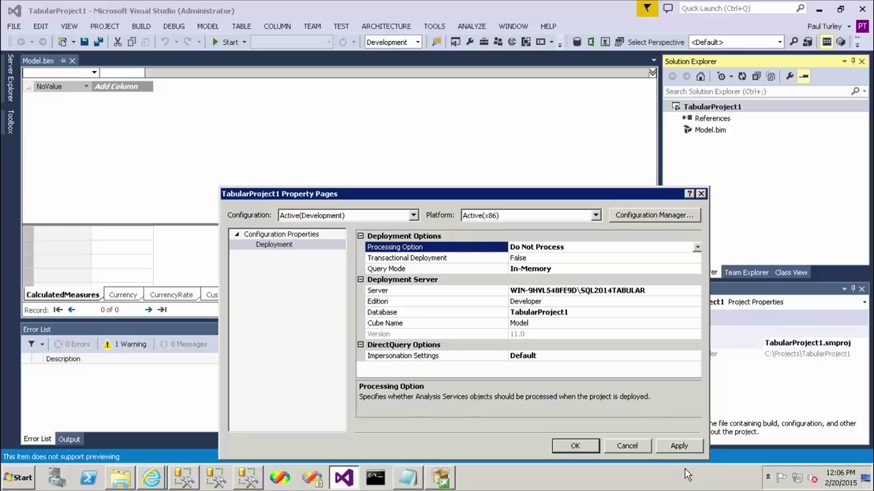
left_click(574, 447)
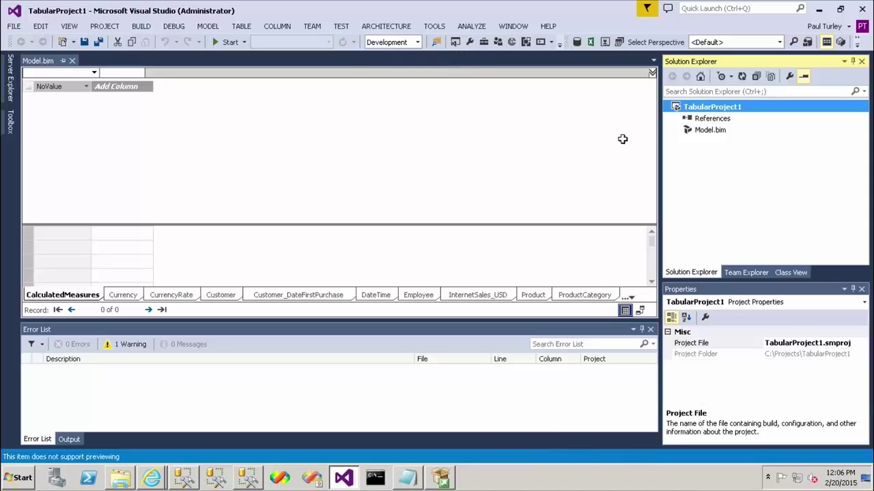
left_click(605, 42)
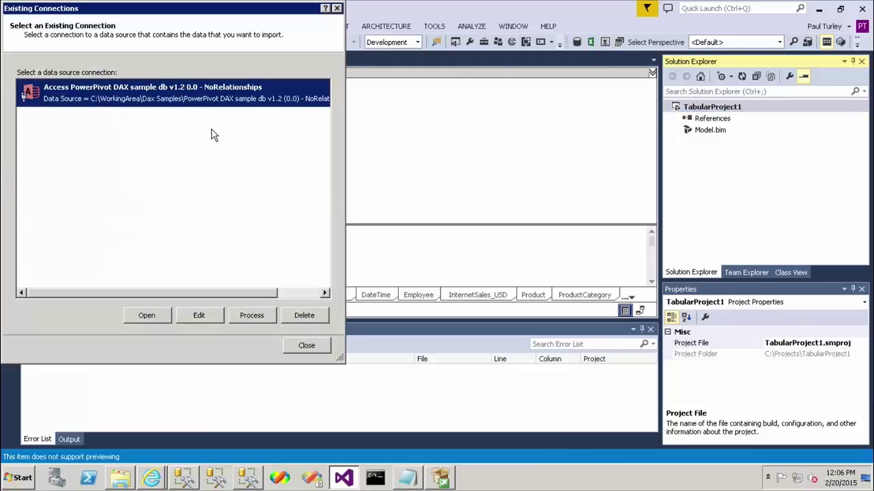
left_click(305, 349)
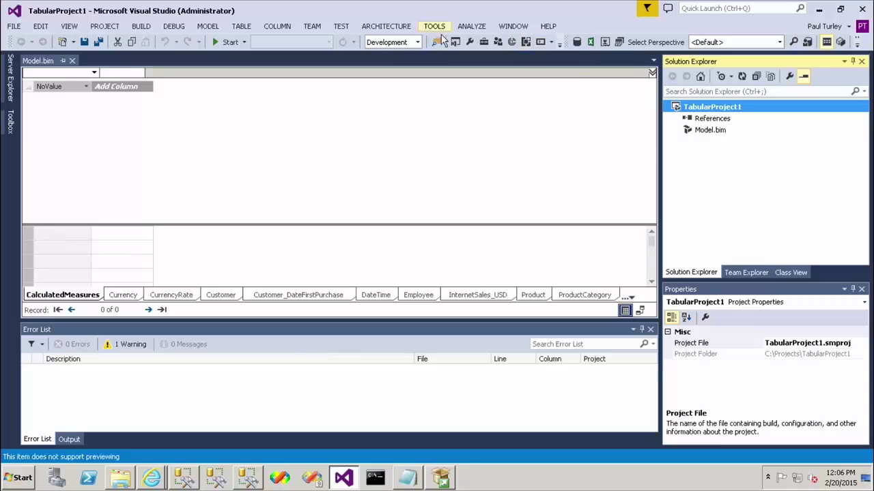
- Deploy TabularProject1 to the tabular server without upgrading its compatibility level
right_click(692, 109)
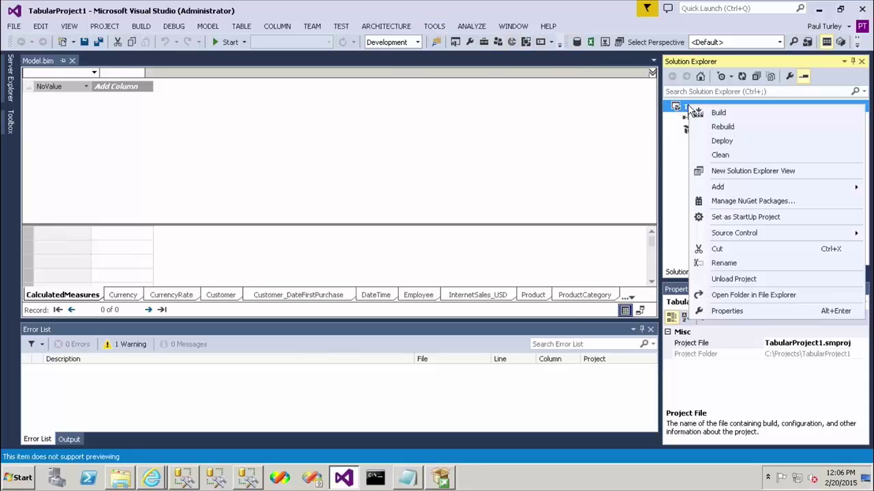
left_click(720, 141)
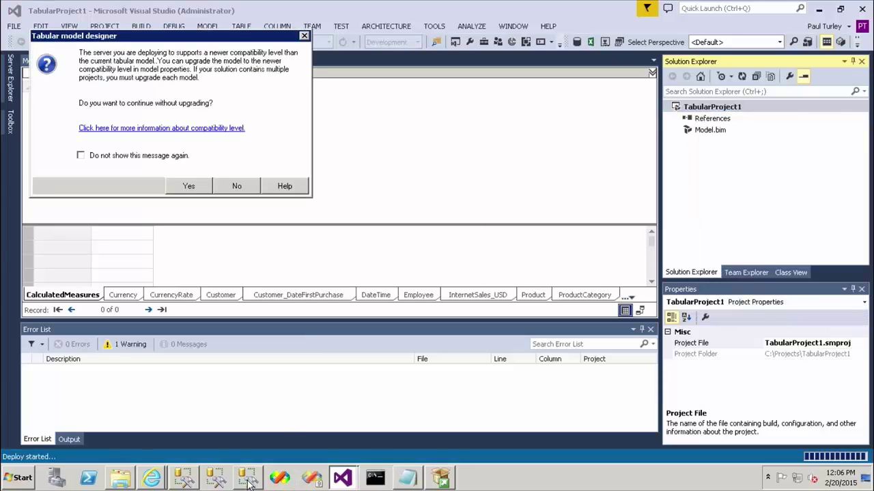
mouse_move(249, 484)
left_click(194, 186)
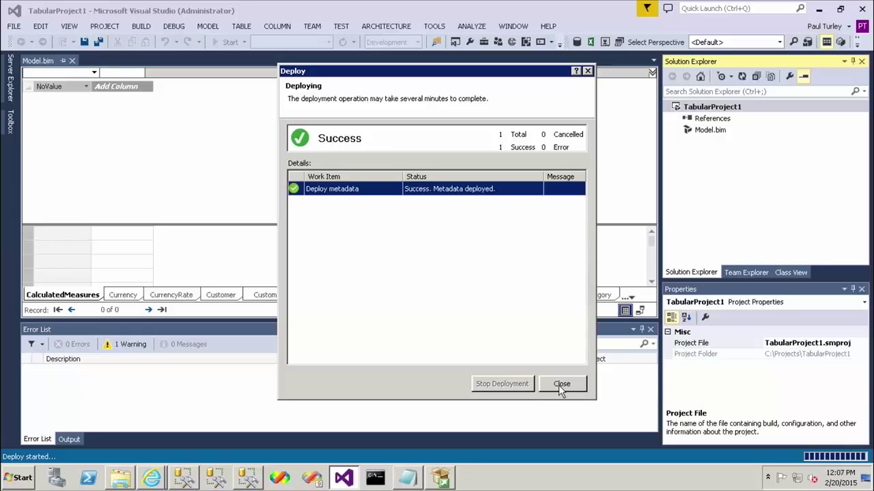
- Close the deployment report, refresh the Databases folder in Management Studio, and select Sales Model
left_click(559, 384)
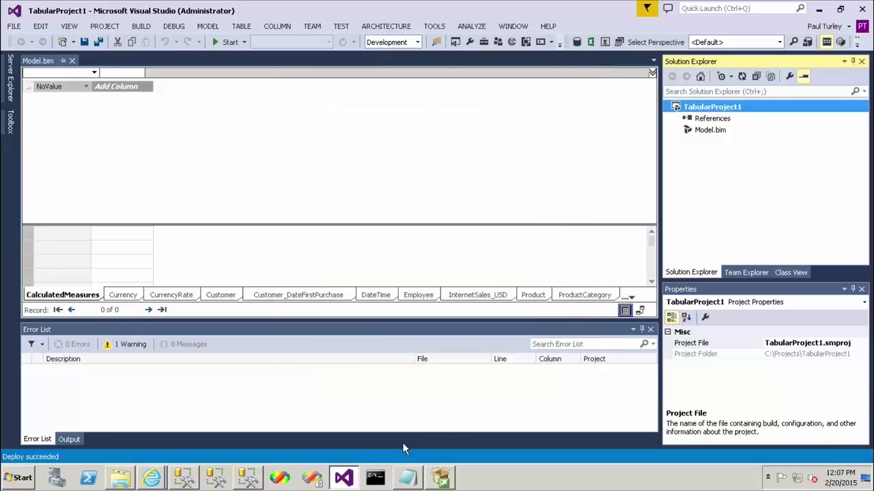
left_click(249, 478)
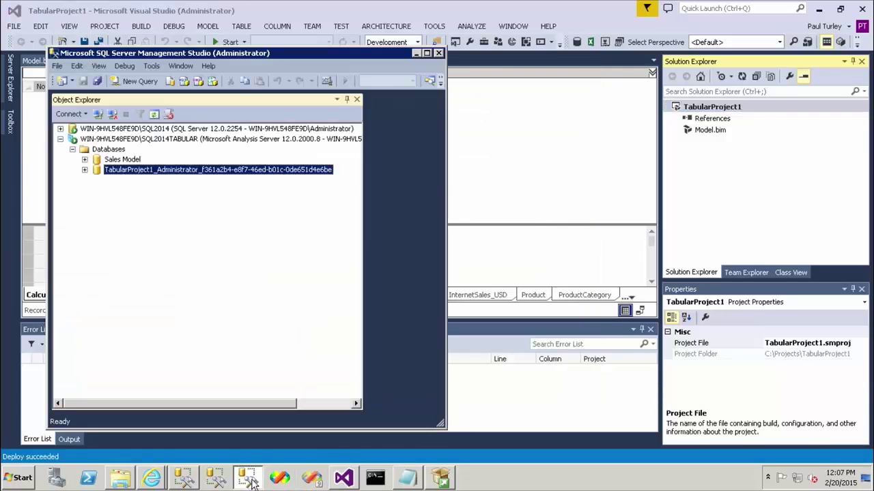
right_click(120, 152)
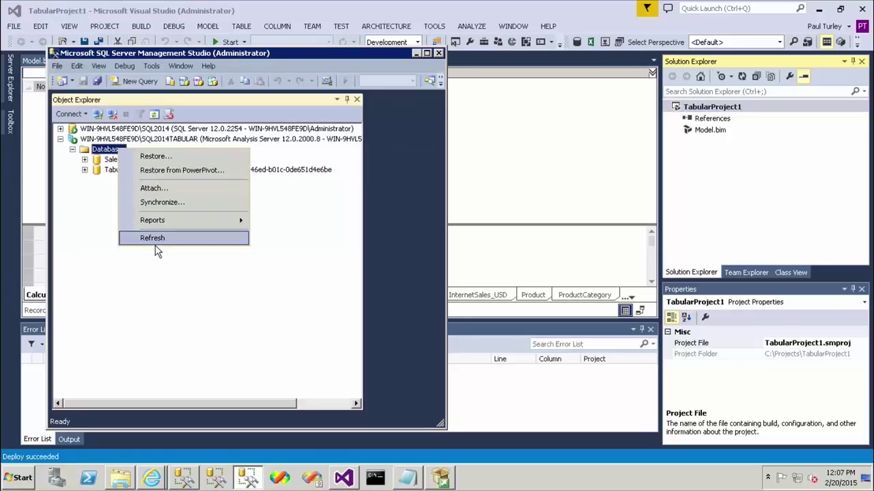
left_click(158, 240)
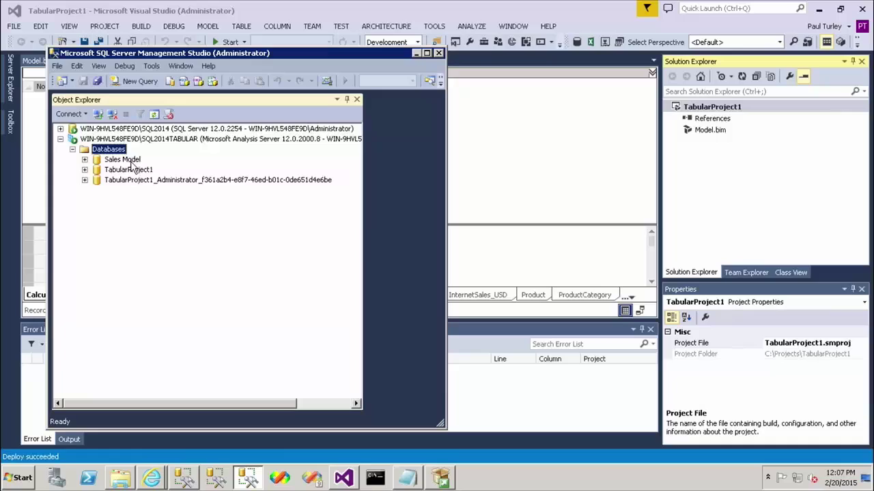
left_click(133, 160)
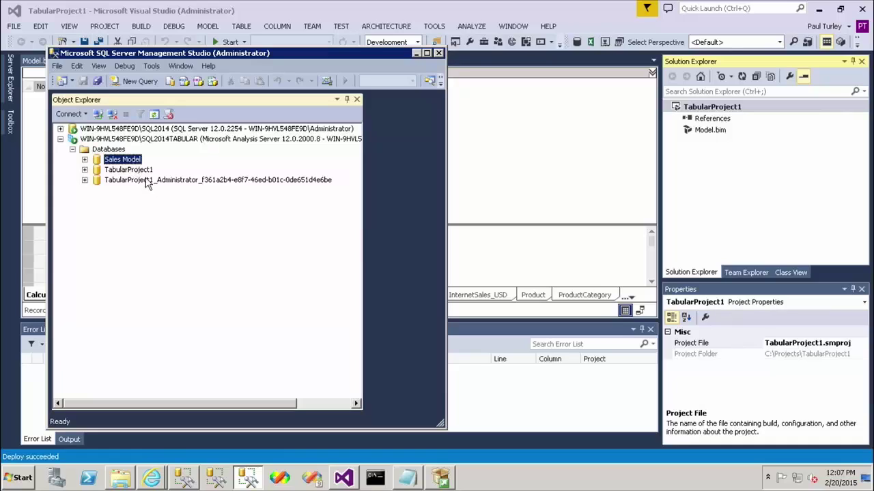